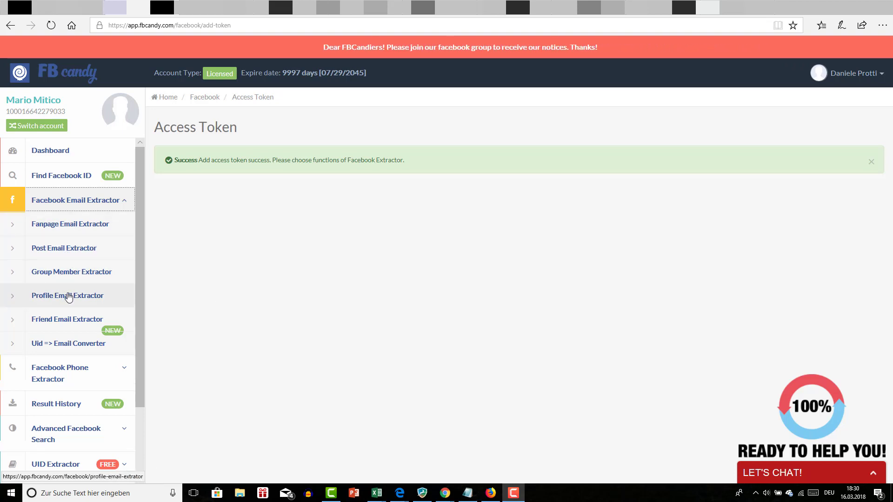
Open Profile Email Extractor from the Facebook Email Extractor section of the sidebar
left_click(86, 300)
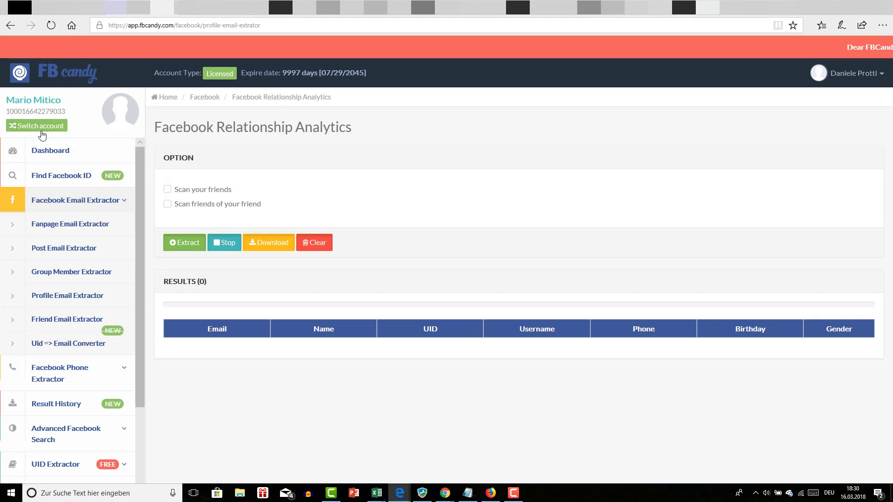
Switch to another linked Facebook account and expand the Facebook Email Extractor tools
left_click(43, 126)
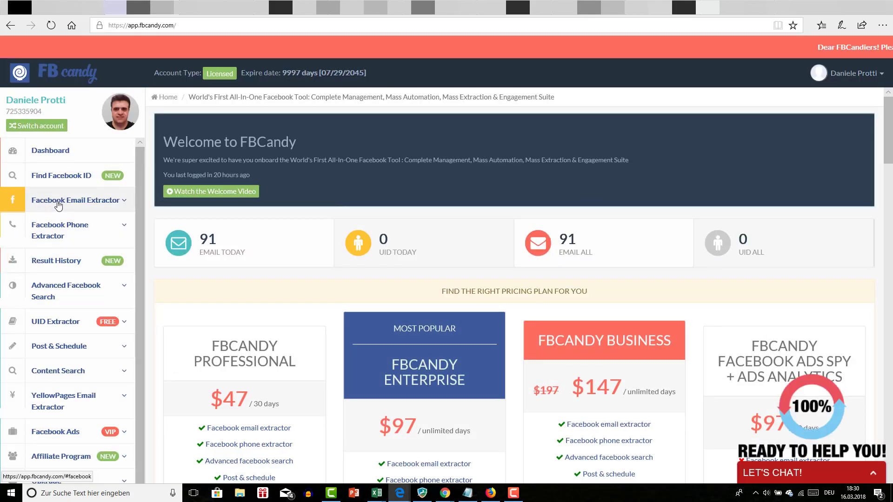
left_click(58, 204)
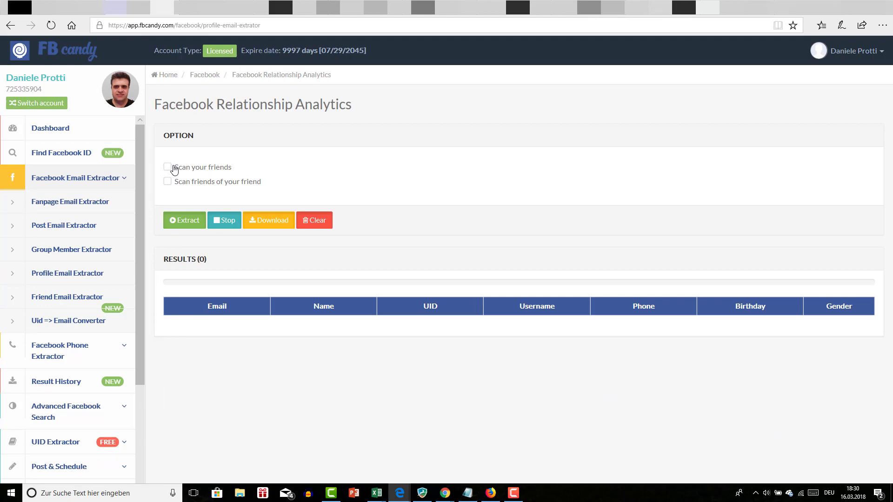
Enable scanning of friends and friends of friends, then start extracting emails
left_click(174, 168)
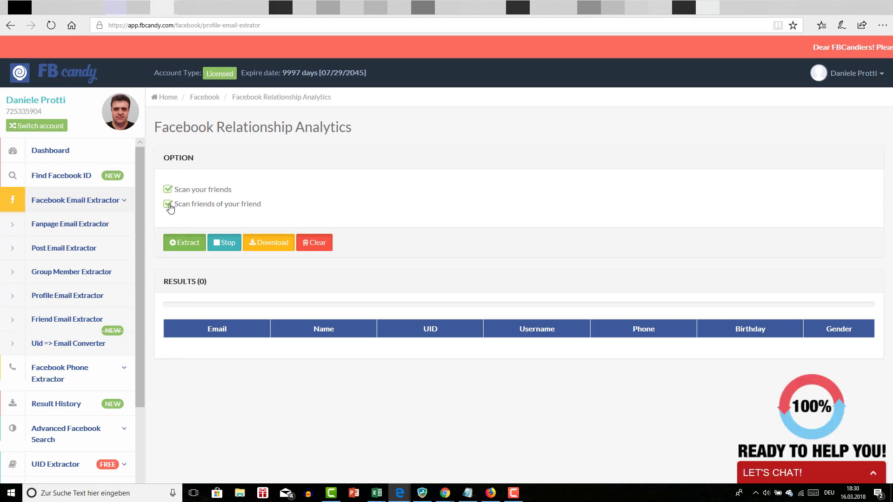
left_click(186, 246)
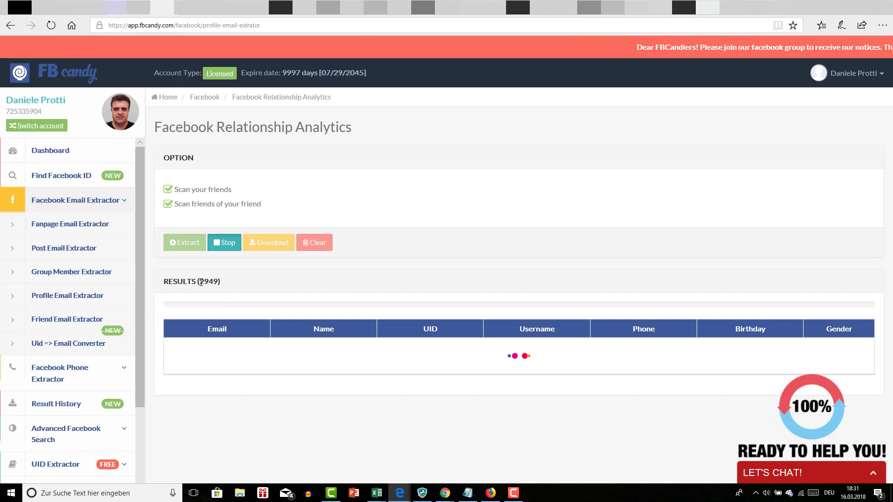
Wait for the extraction to finish, checking the results count as it reaches 7,724
left_click_drag(200, 281, 219, 283)
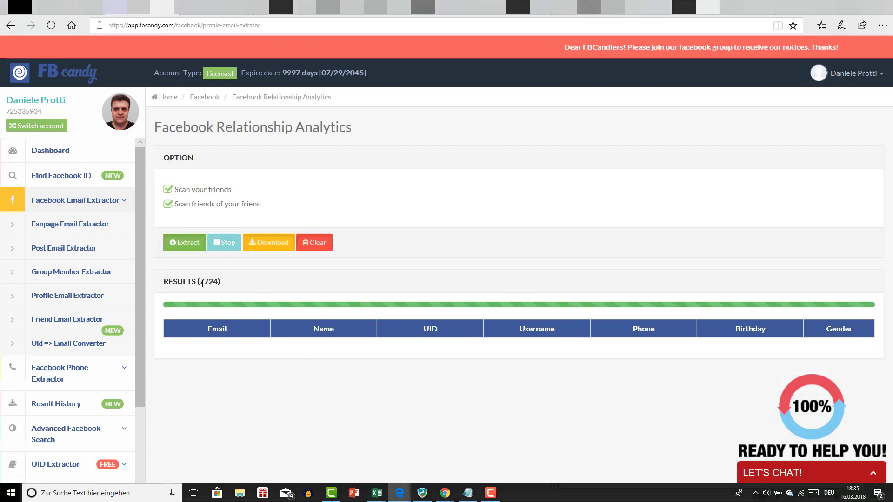
left_click_drag(198, 281, 207, 283)
left_click(200, 281)
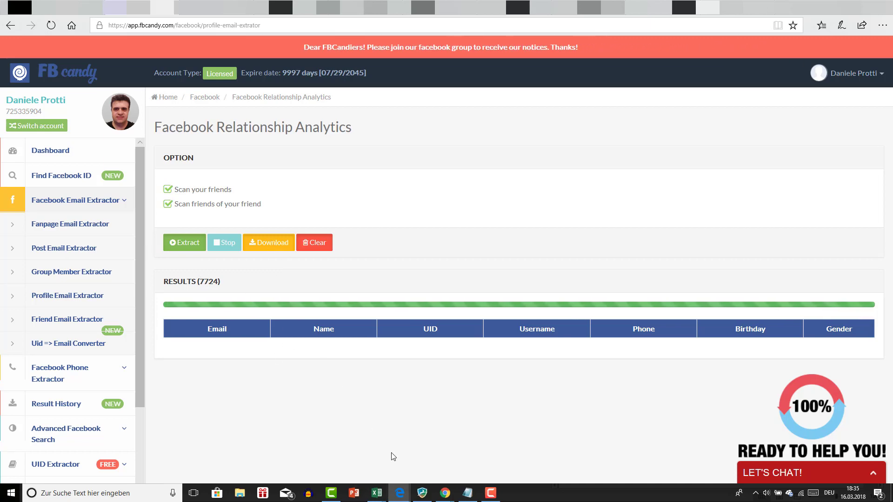
Bring Excel forward showing extract_relationship_lohs.csv with UIDs, names, emails and genders
mouse_move(377, 494)
left_click(443, 453)
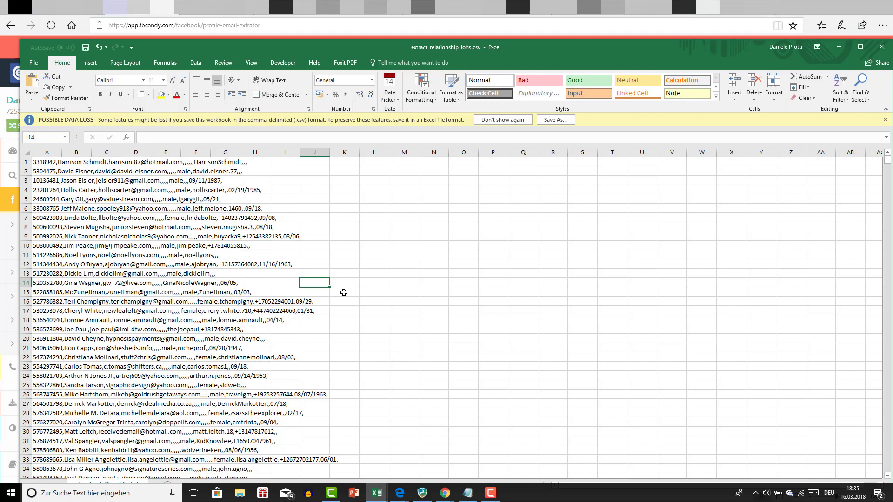
scroll(342, 272, "down", 2)
scroll(234, 316, "down", 2)
scroll(235, 315, "down", 3)
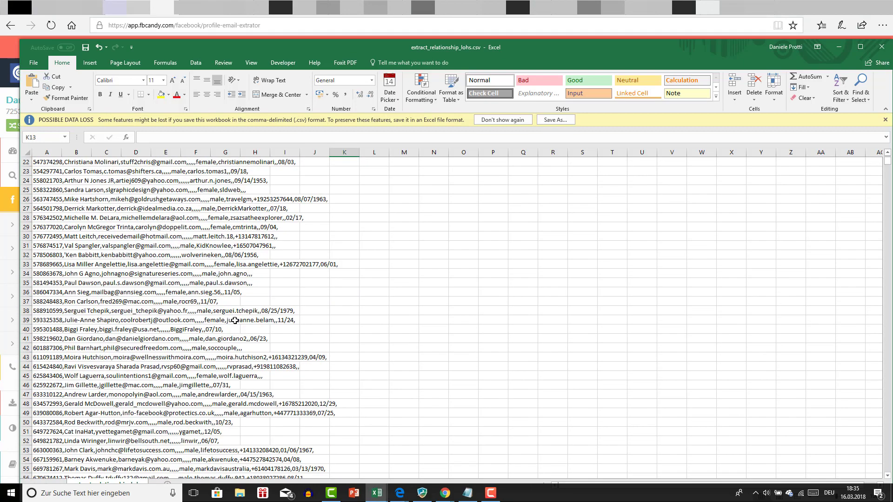
scroll(235, 318, "down", 3)
scroll(235, 320, "down", 2)
scroll(235, 323, "down", 3)
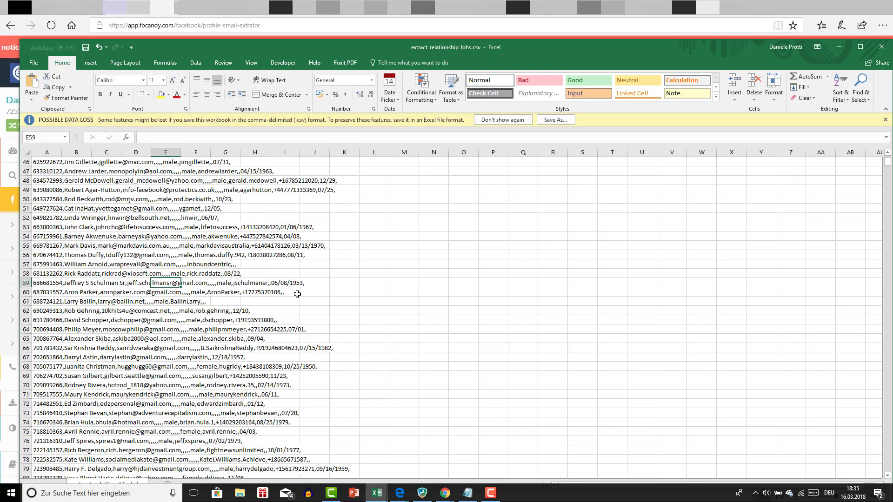
scroll(298, 293, "down", 2)
scroll(297, 295, "down", 1)
scroll(298, 298, "down", 2)
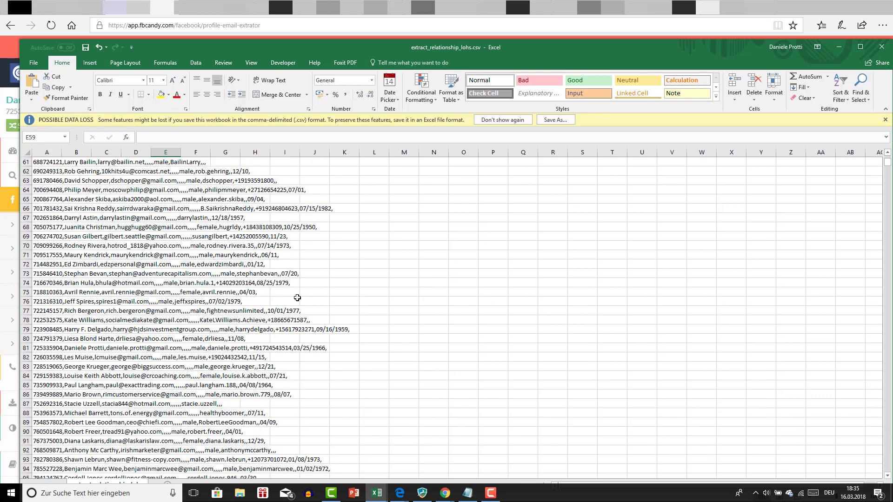